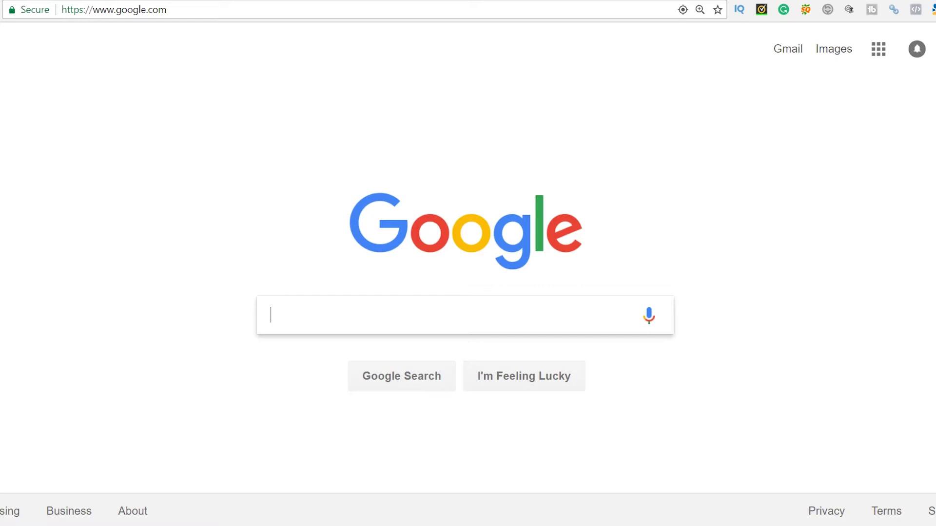
Search Google for 'postmates fleet' and go to the Postmates Fleet sign-in page
type("p")
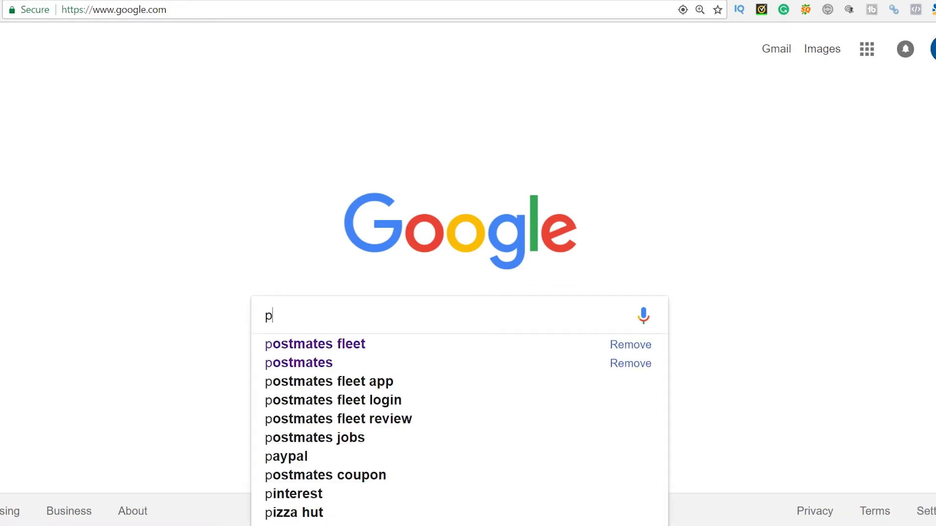
type("ostmates ")
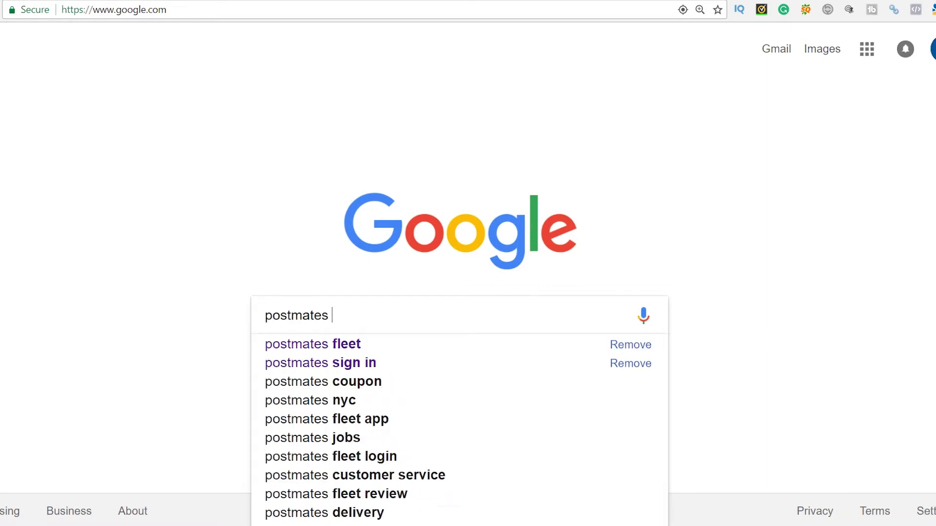
type("fleet")
key("Return")
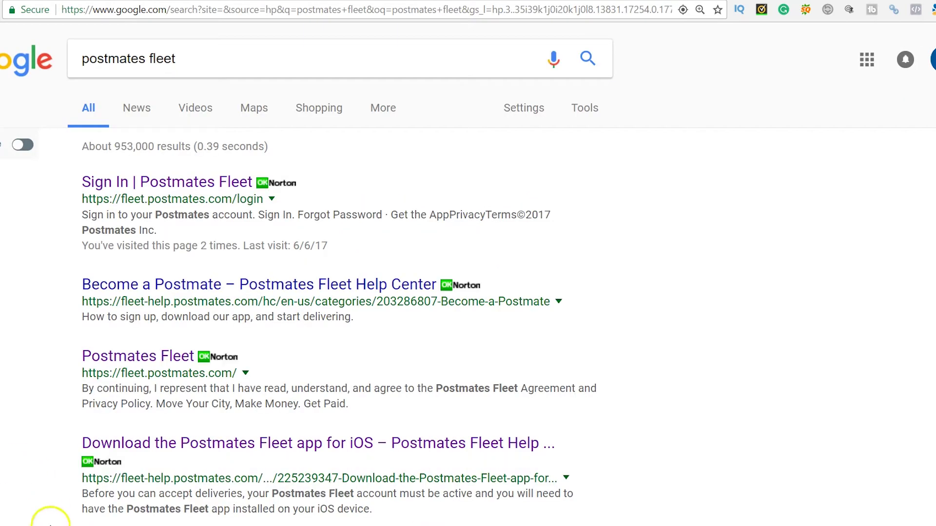
left_click(174, 190)
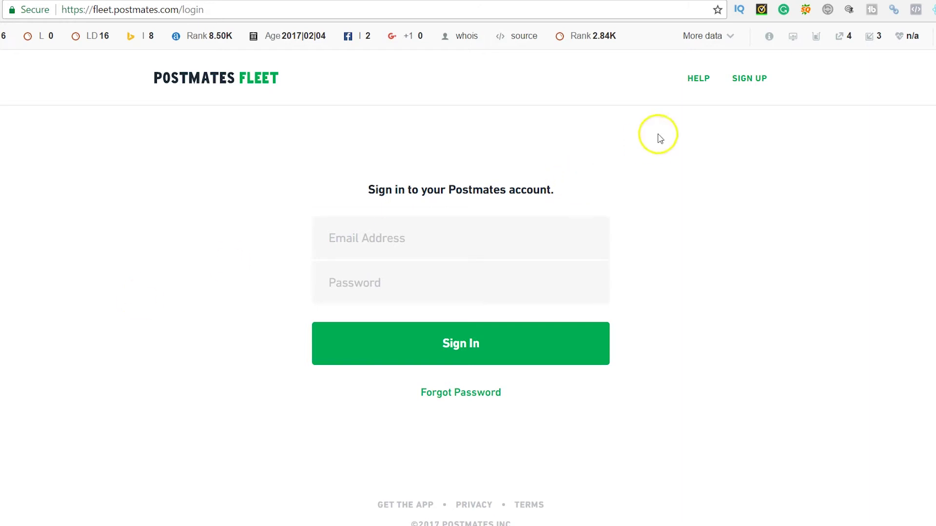
Open the new-driver sign-up form and clear the autofilled email and password
left_click(749, 81)
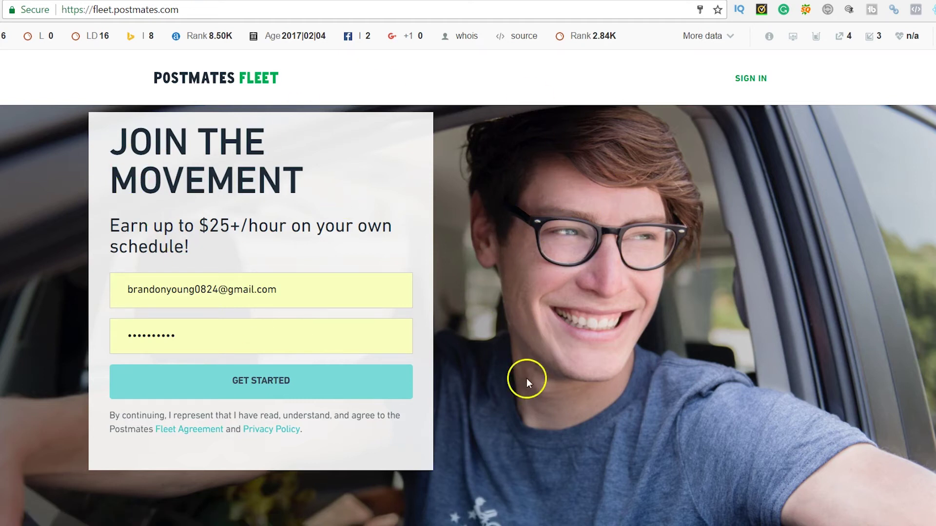
left_click(295, 293)
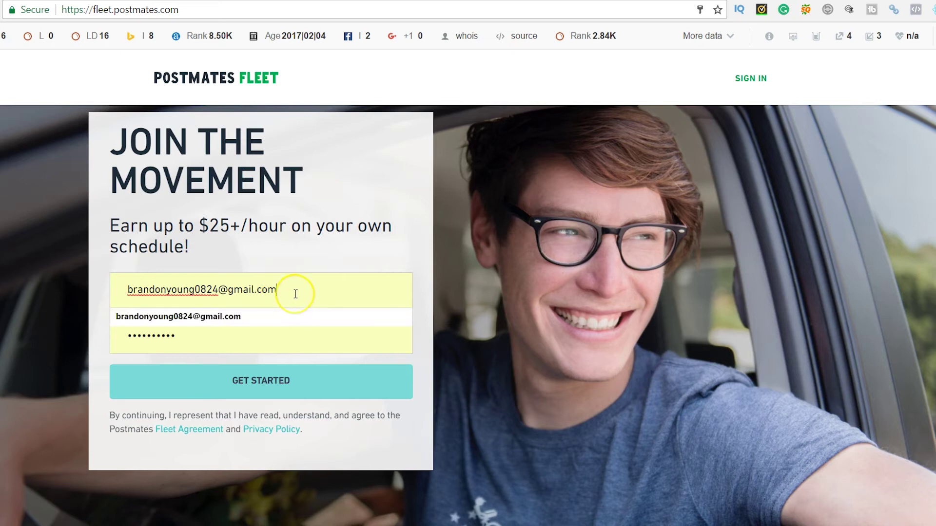
key("BackSpace")
key("BackSpace")
key("BackSpace")
key("BackSpace")
key("BackSpace")
key("BackSpace")
key("BackSpace")
key("BackSpace")
key("BackSpace")
key("BackSpace")
key("BackSpace")
key("BackSpace")
key("BackSpace")
key("BackSpace")
key("BackSpace")
key("BackSpace")
key("BackSpace")
key("BackSpace")
key("BackSpace")
key("BackSpace")
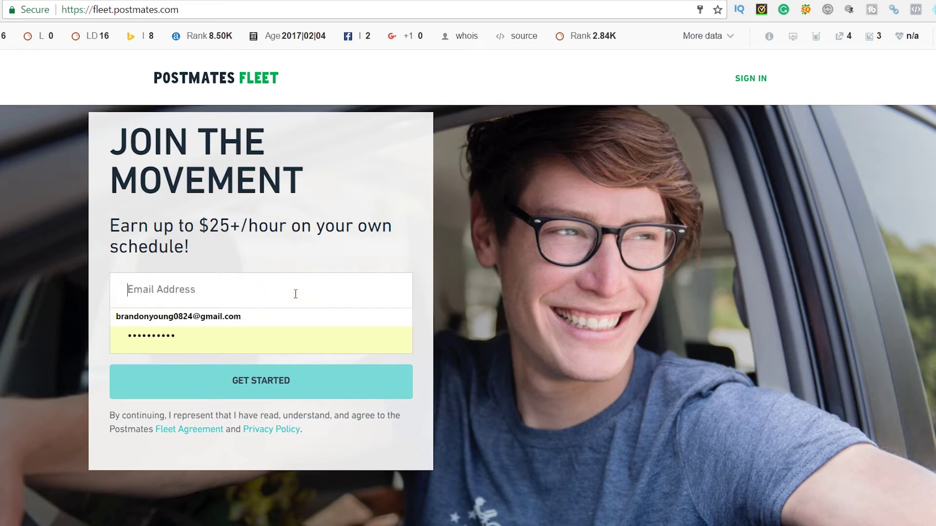
left_click(237, 345)
key("BackSpace")
key("BackSpace")
key("BackSpace")
key("BackSpace")
key("BackSpace")
key("BackSpace")
key("BackSpace")
key("BackSpace")
key("BackSpace")
key("BackSpace")
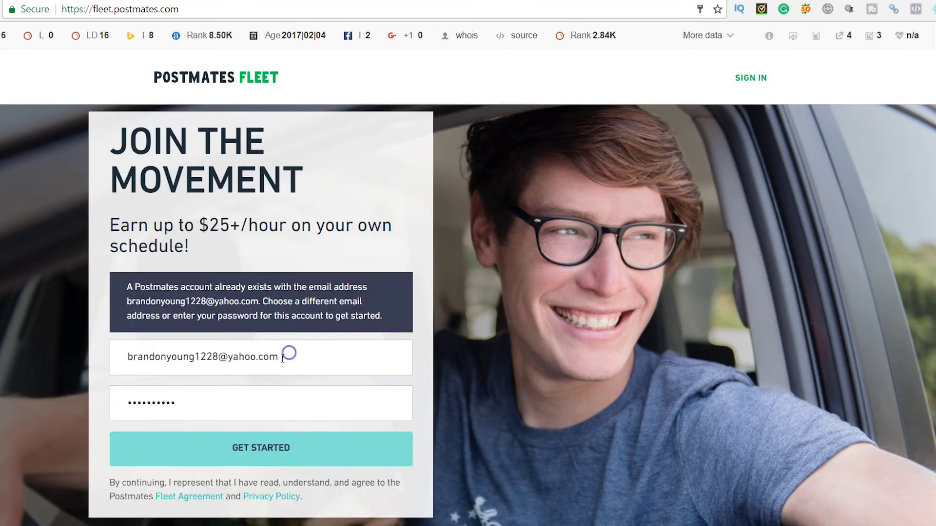
Replace the already-registered email with a different saved email address from autofill
left_click(287, 358)
key("BackSpace")
key("BackSpace")
key("BackSpace")
key("BackSpace")
key("BackSpace")
key("BackSpace")
key("BackSpace")
key("BackSpace")
key("BackSpace")
key("BackSpace")
key("BackSpace")
key("BackSpace")
key("BackSpace")
key("BackSpace")
key("BackSpace")
key("BackSpace")
key("BackSpace")
key("BackSpace")
key("BackSpace")
key("BackSpace")
key("BackSpace")
key("BackSpace")
key("BackSpace")
key("BackSpace")
key("BackSpace")
type("alle")
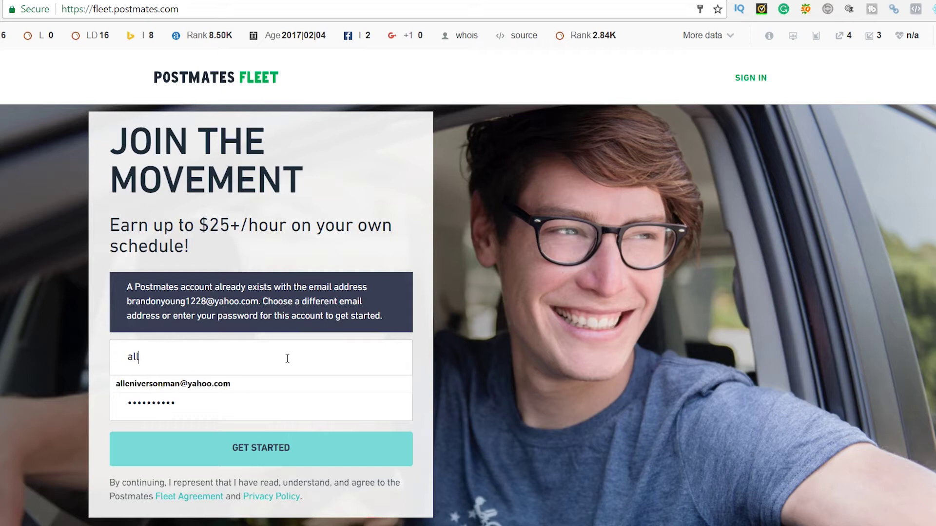
left_click(276, 383)
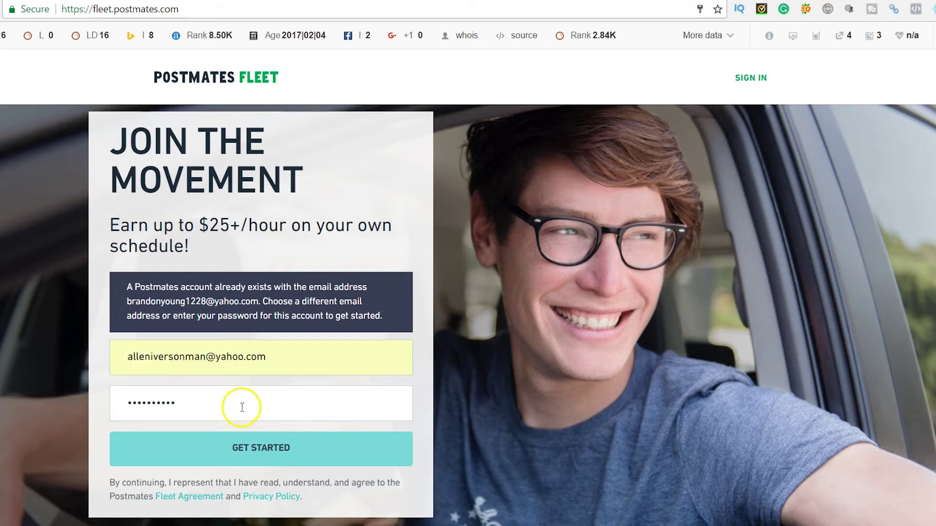
Submit the sign-up, decline Chrome's password save, and select the Mobile Number field
left_click(249, 448)
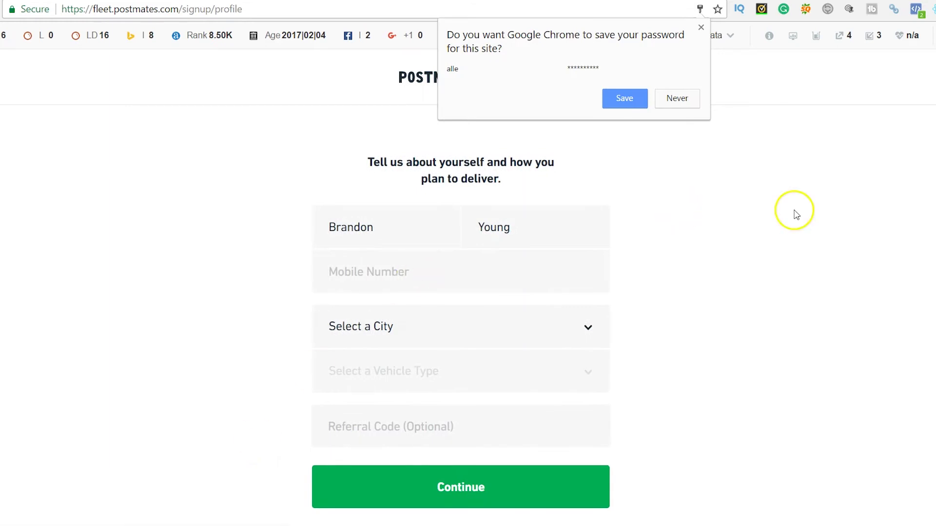
left_click(794, 210)
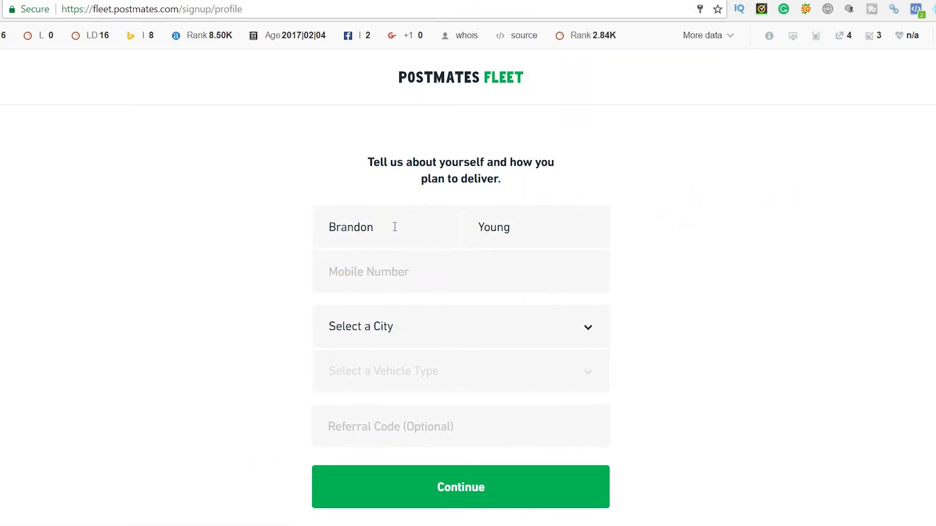
left_click(409, 274)
left_click(397, 268)
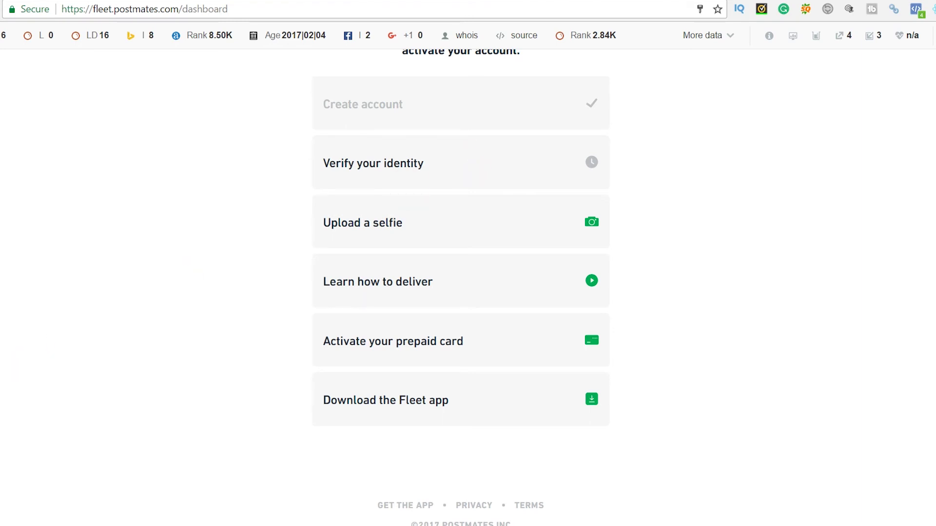
View the Upload a selfie step, then open the prepaid card activation settings
left_click(441, 222)
left_click(449, 359)
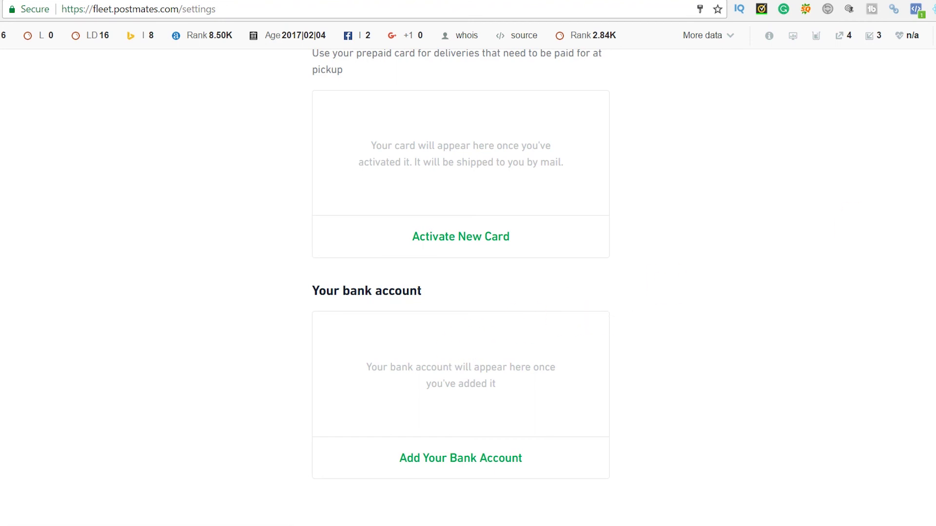
Scroll down the settings page past the empty prepaid card and bank account sections
scroll(461, 263, "down", 1)
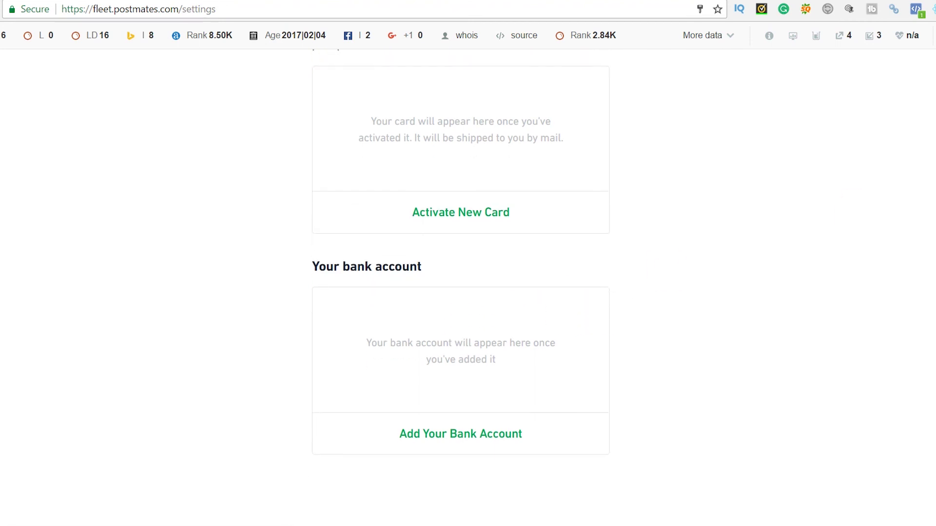
scroll(460, 263, "down", 2)
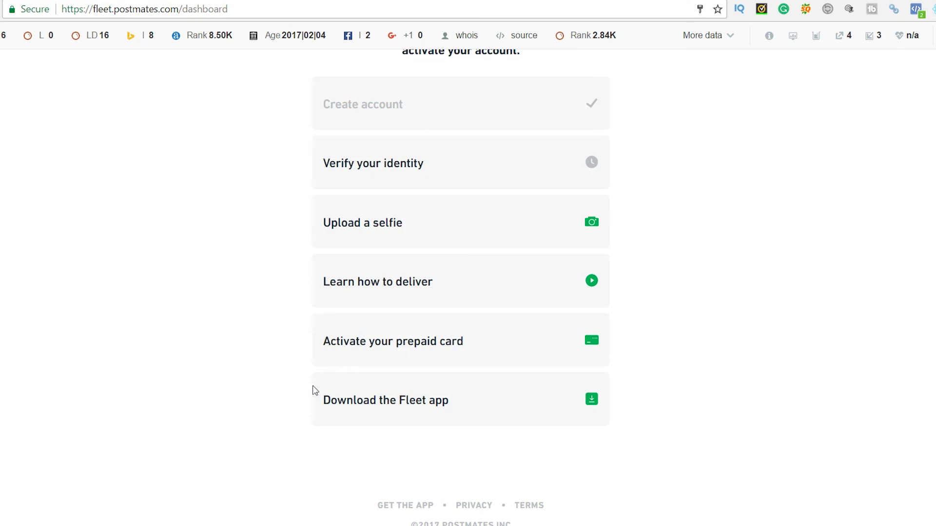
Choose 'Download the Fleet app' from the dashboard checklist
left_click(371, 405)
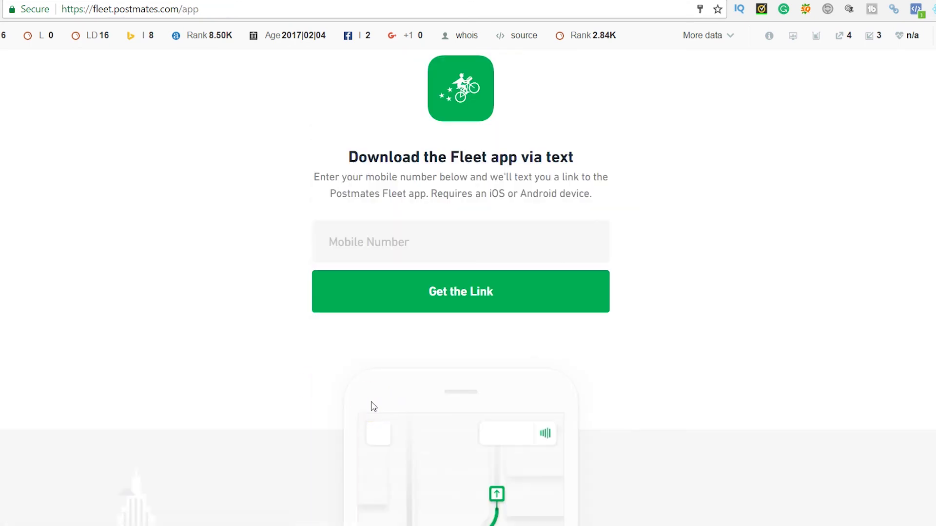